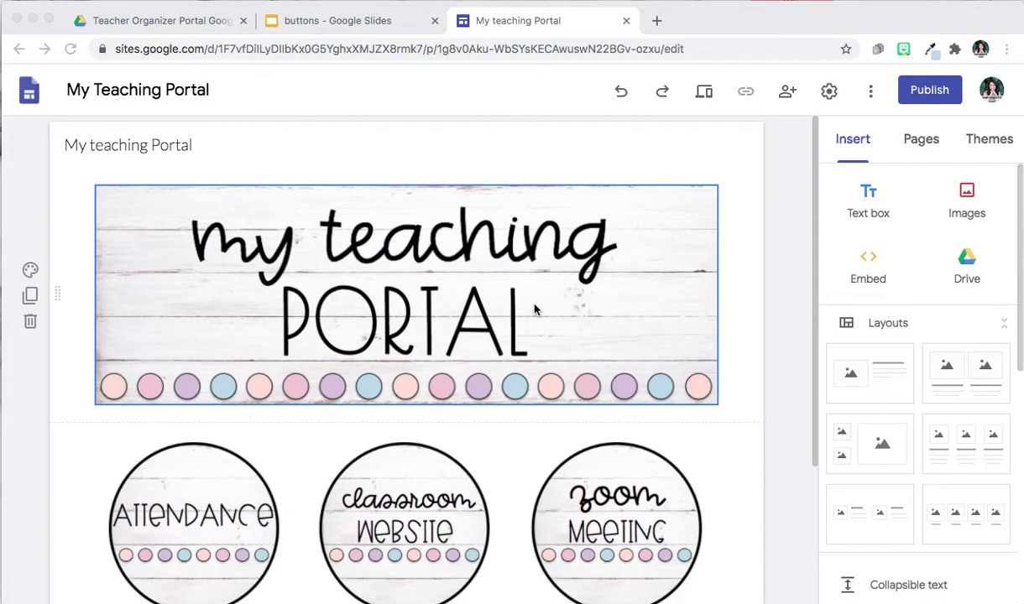
Add a new page named Apps to the site.
left_click(590, 168)
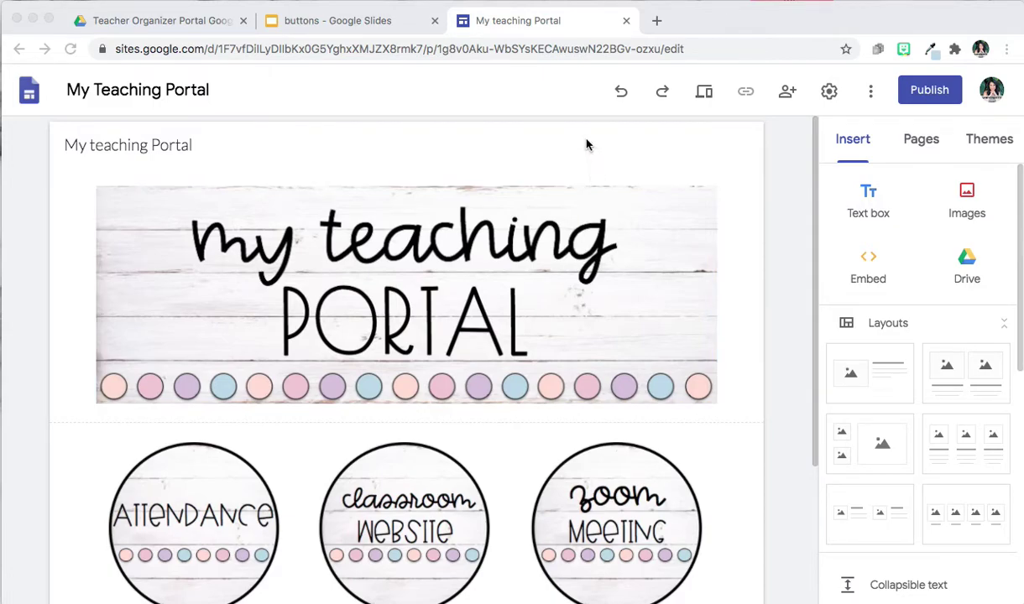
left_click(923, 150)
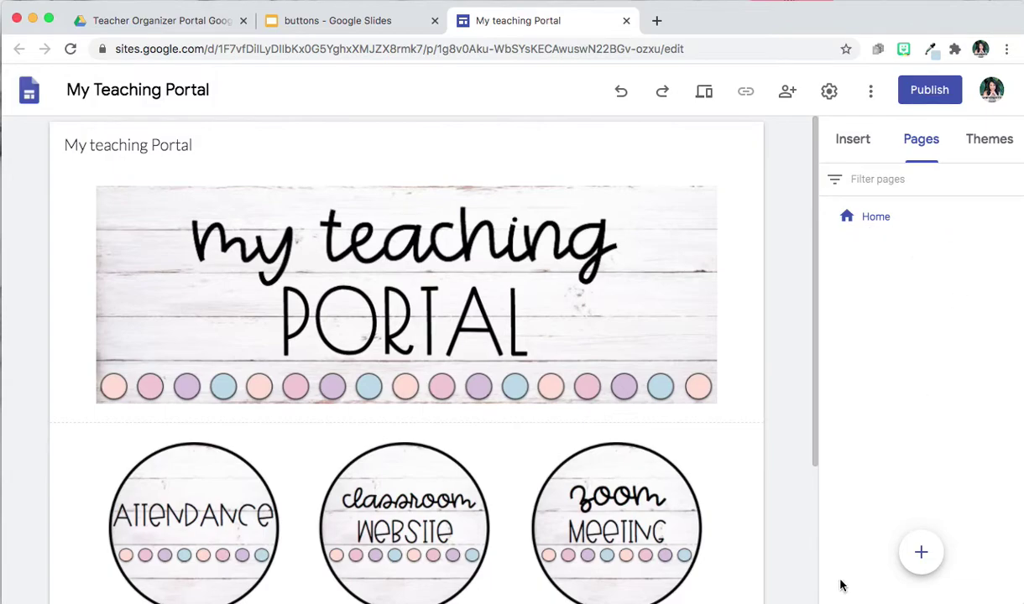
mouse_move(921, 554)
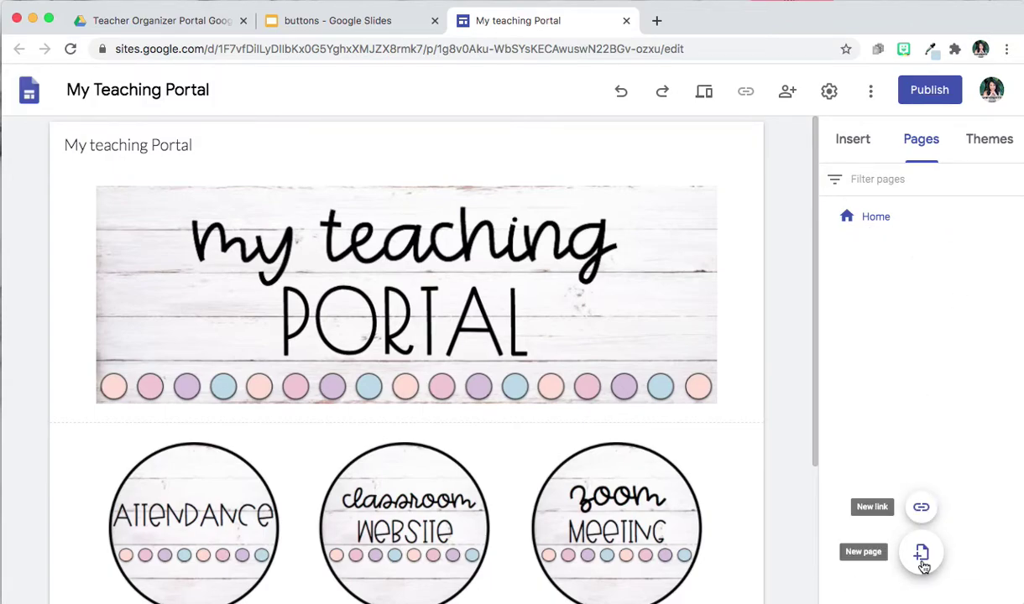
left_click(921, 554)
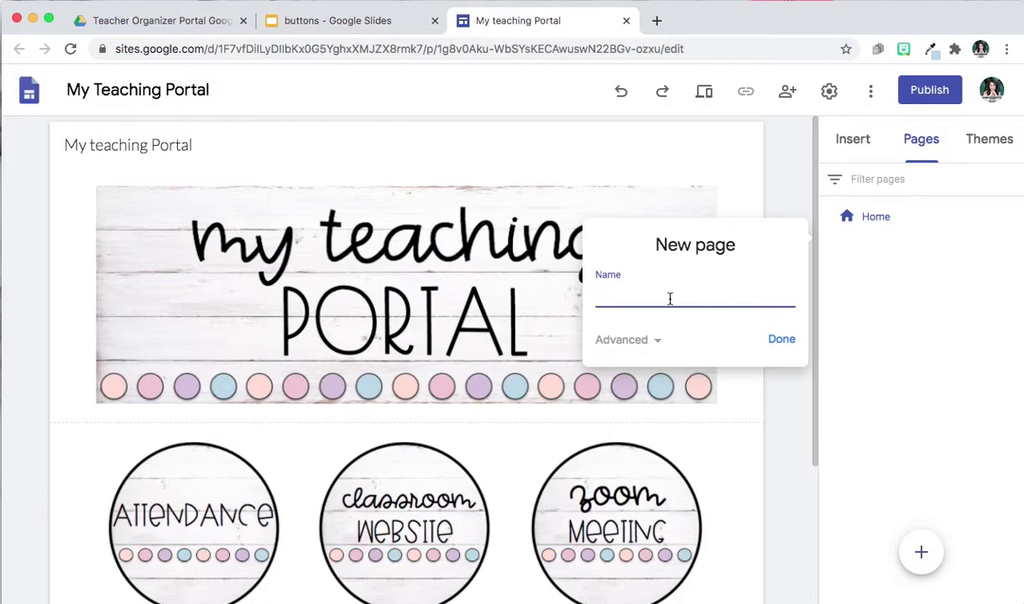
type("Apps")
left_click(780, 339)
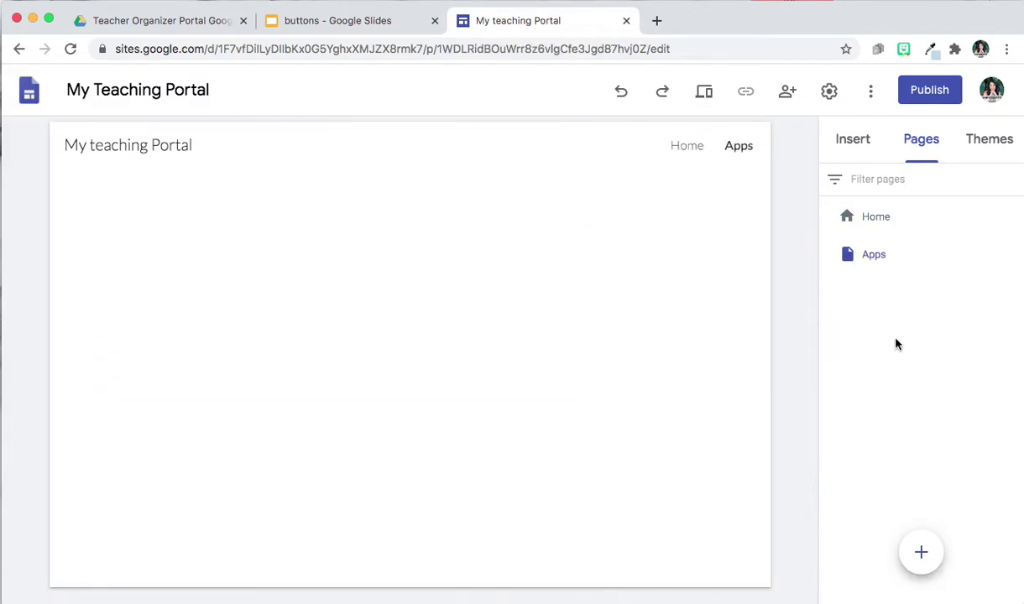
Add a second new page named Student Data.
left_click(921, 554)
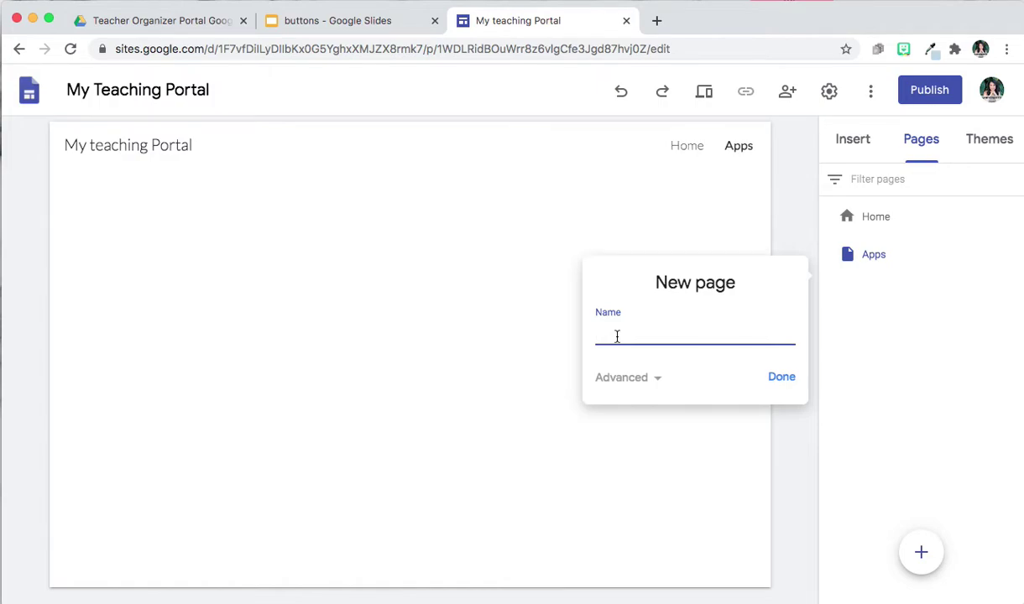
type("Student Data")
left_click(781, 377)
mouse_move(921, 552)
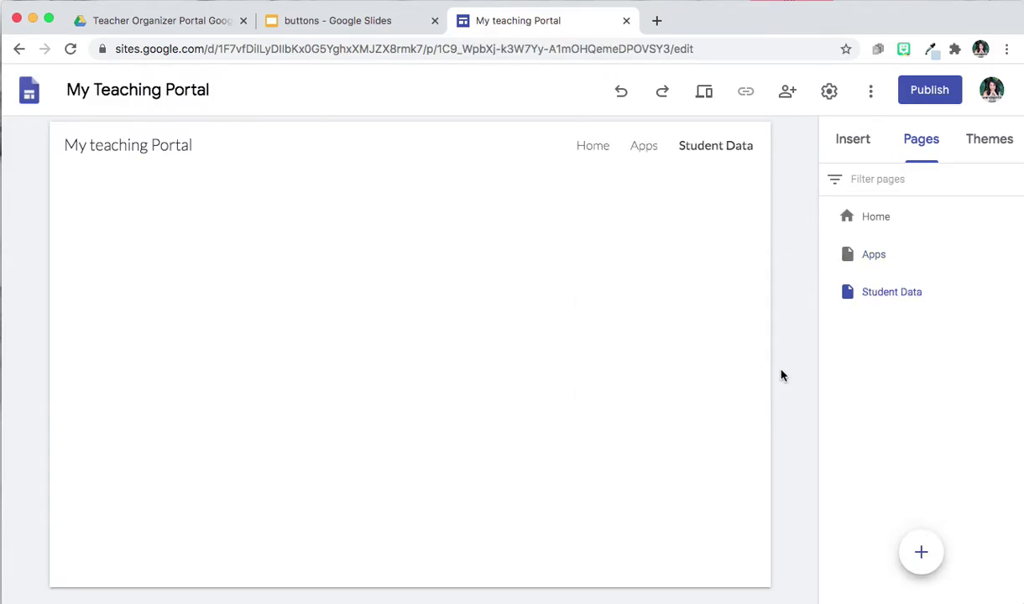
Create a Class Info page, retrying after abandoning the first attempt.
left_click(928, 557)
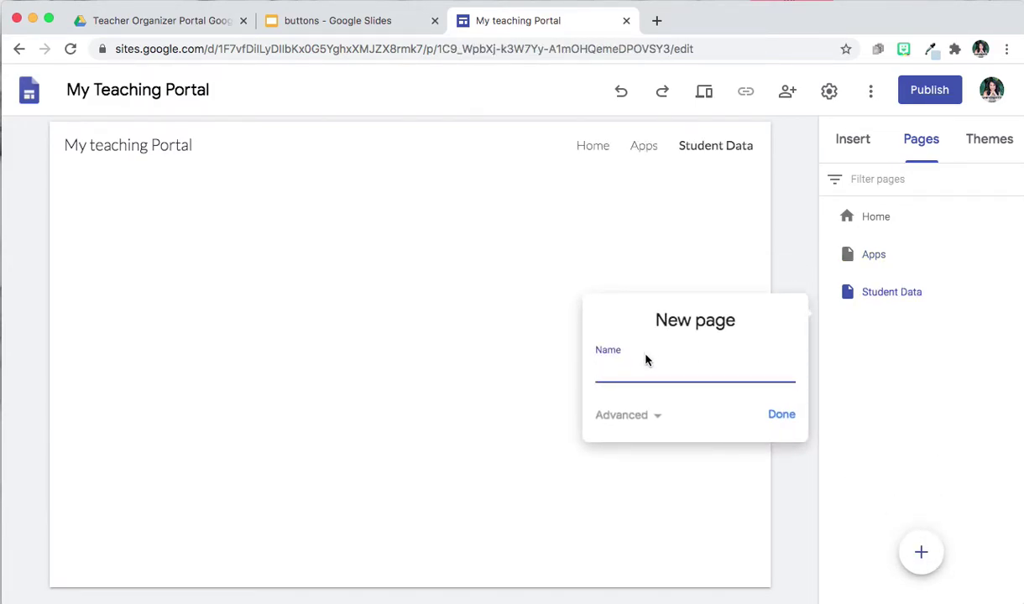
type("Class Info")
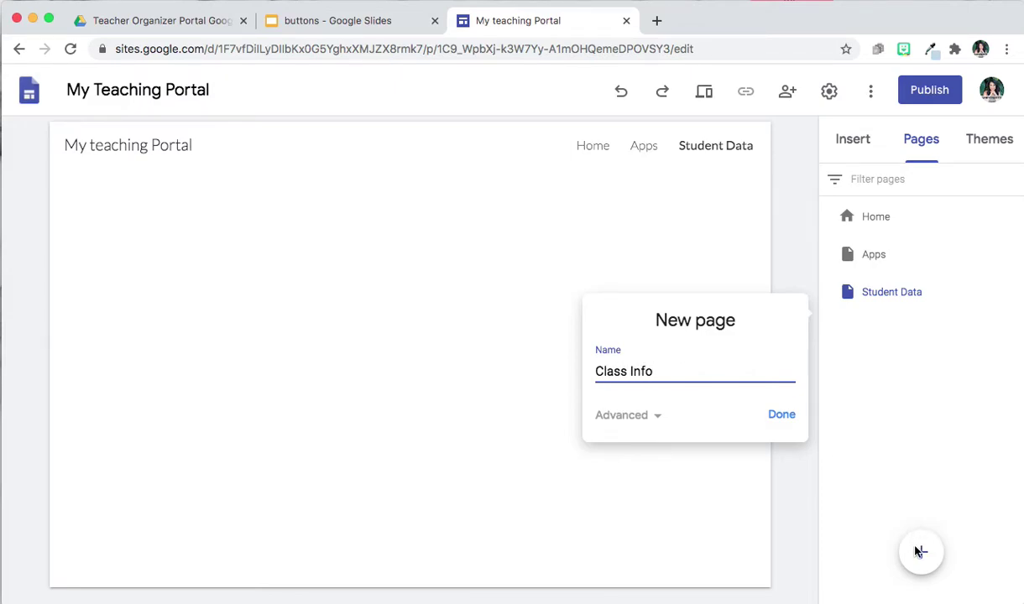
left_click(919, 551)
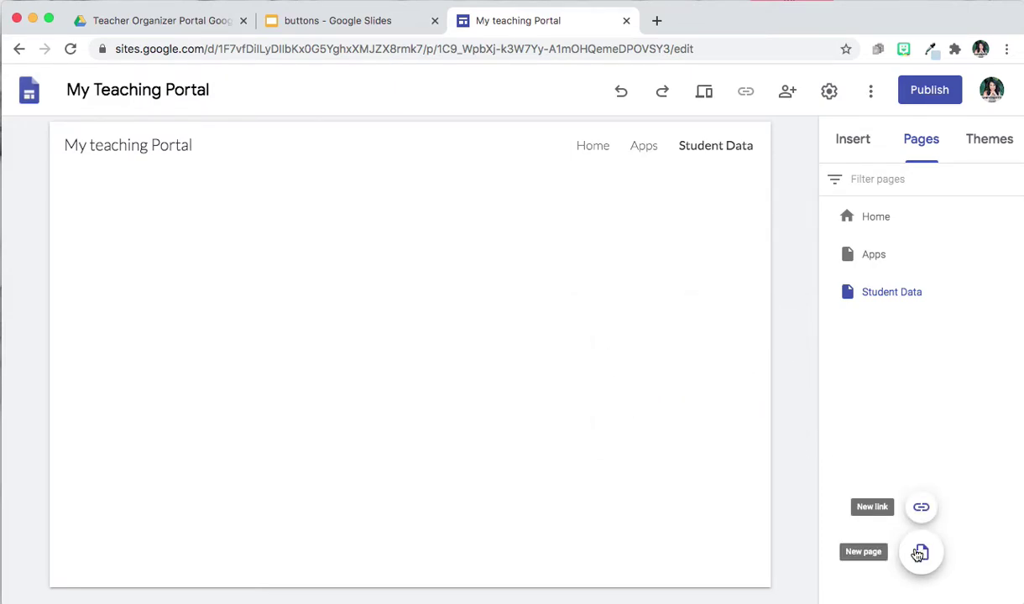
left_click(921, 552)
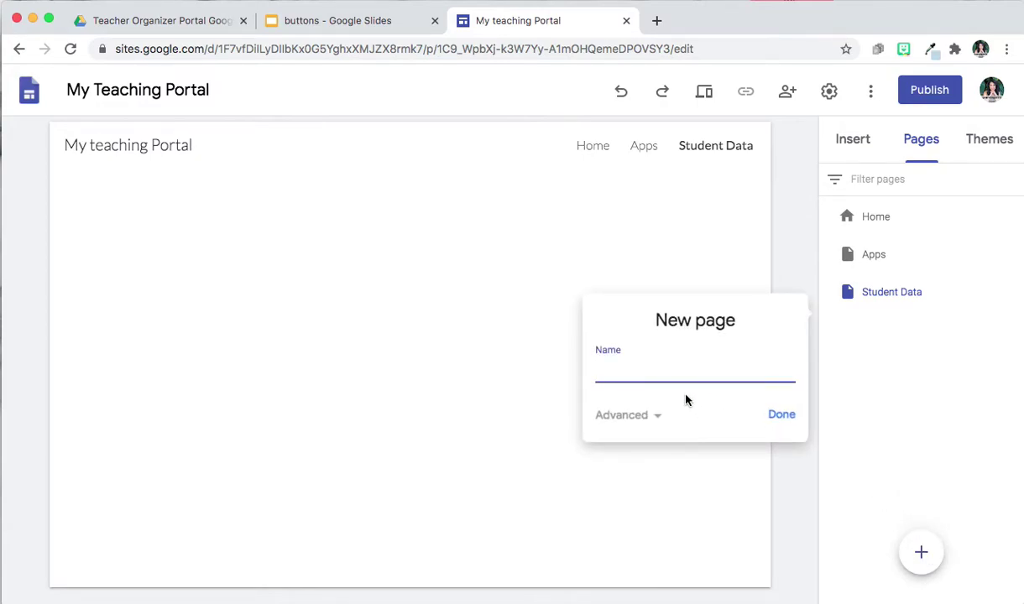
type("Class Info")
left_click(779, 415)
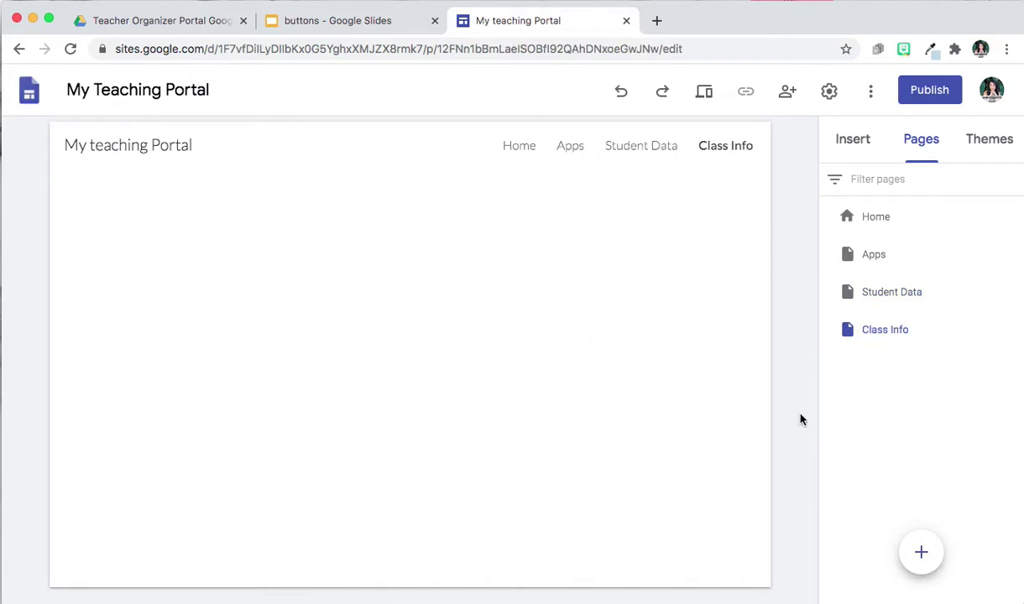
Create a Grades page and switch to the Apps page.
left_click(936, 560)
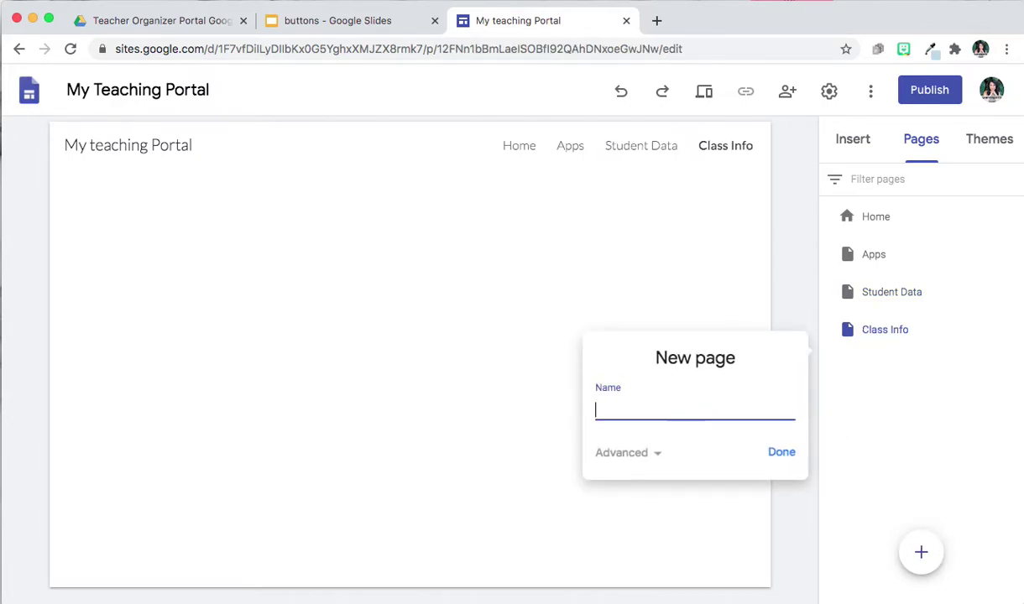
type("Grades")
left_click(780, 452)
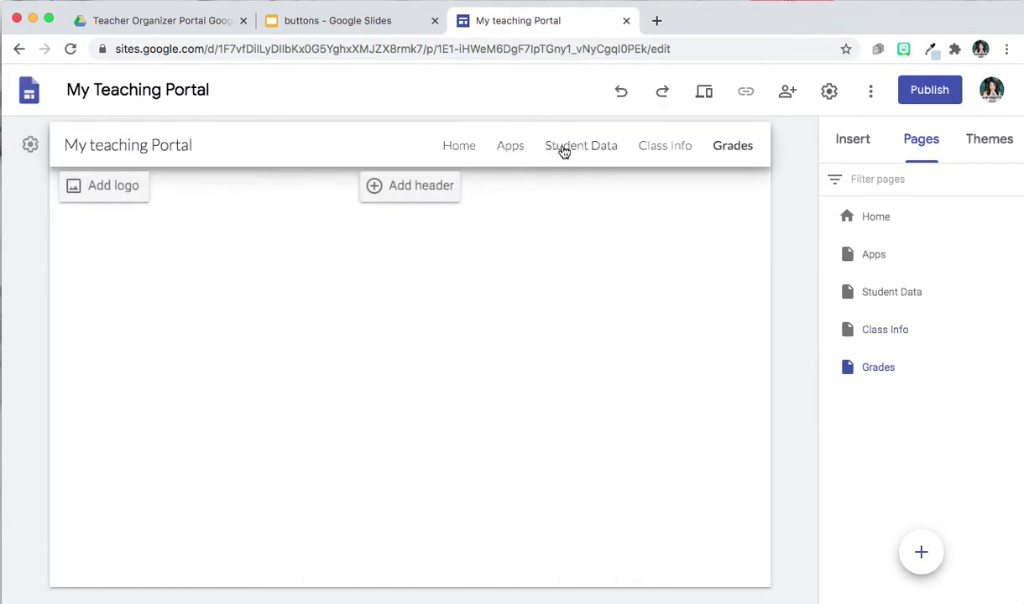
mouse_move(610, 165)
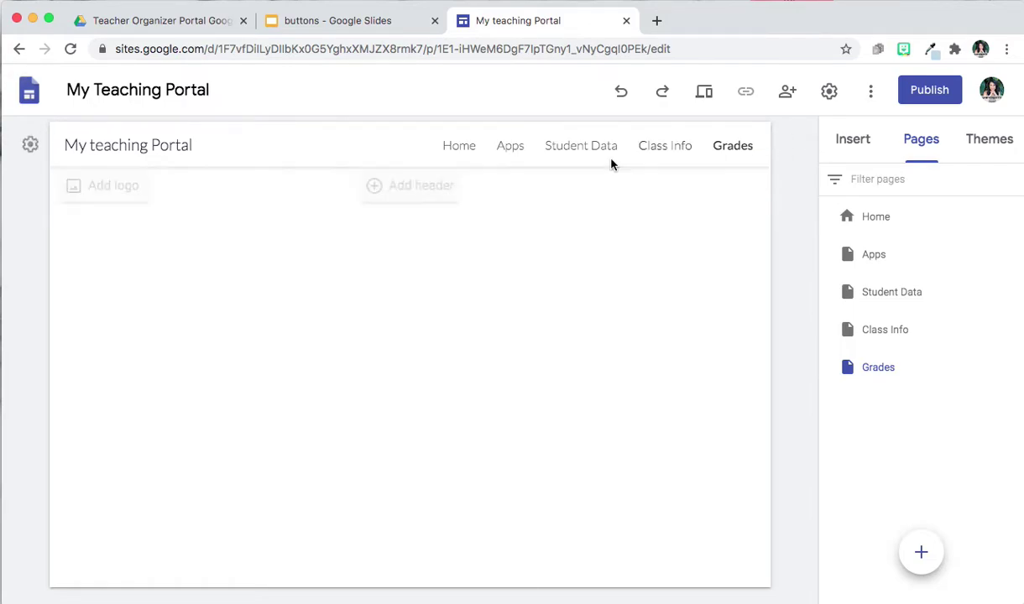
left_click(510, 147)
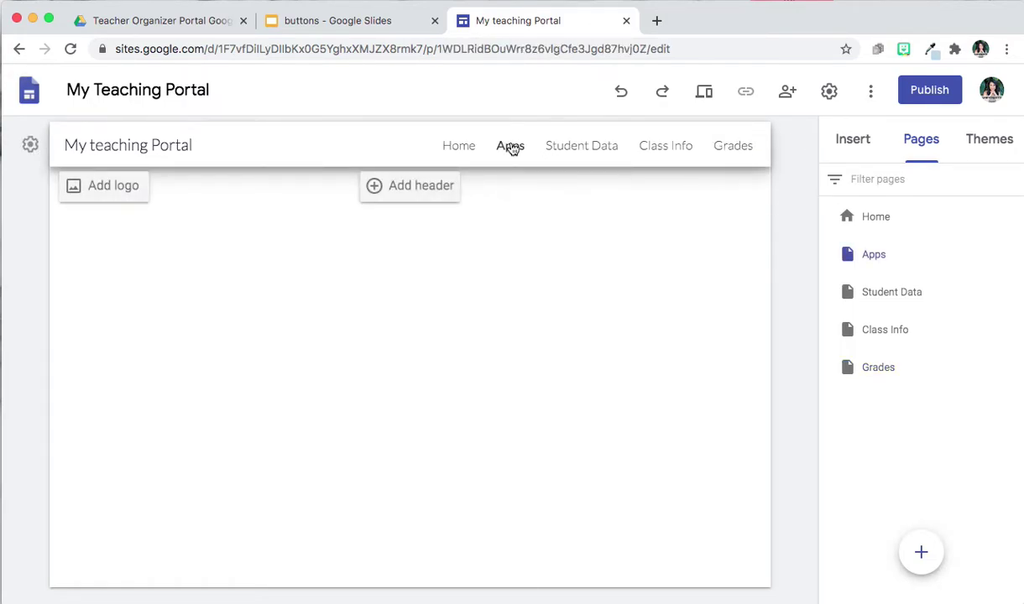
left_click(587, 145)
left_click(665, 151)
left_click(732, 151)
left_click(509, 148)
left_click(570, 146)
left_click(731, 151)
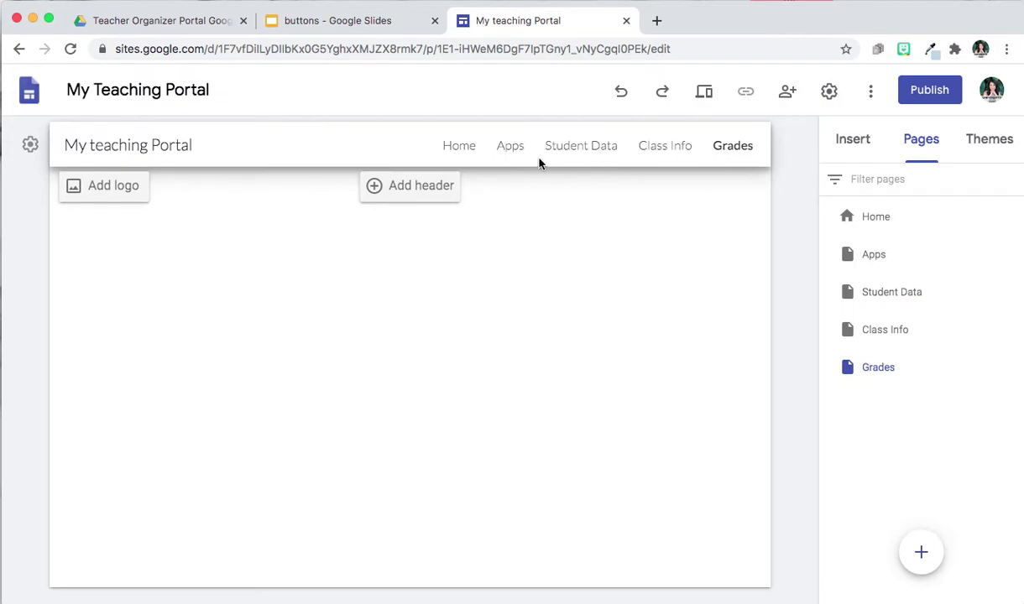
left_click(507, 151)
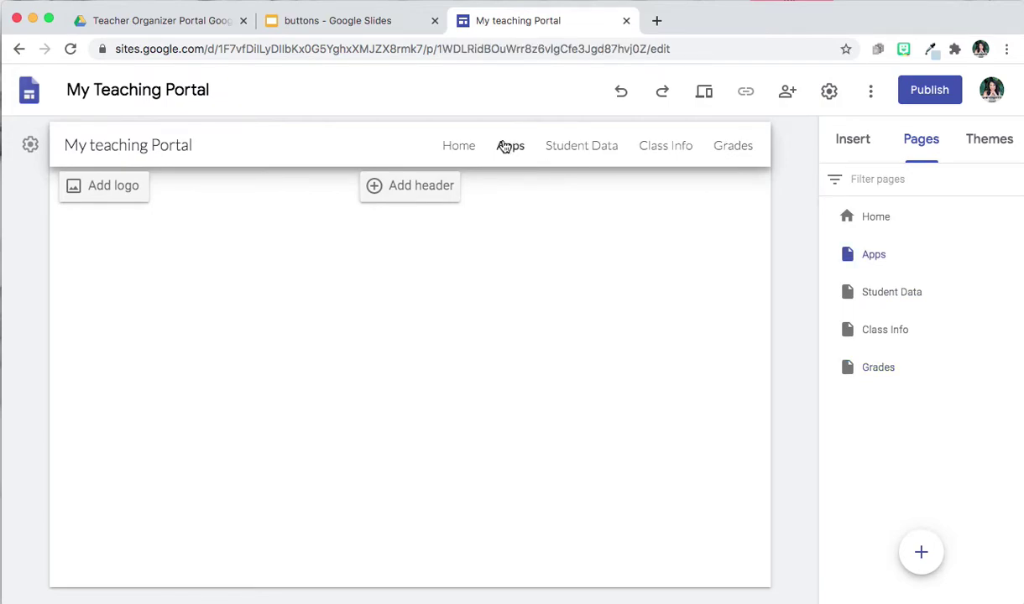
left_click(342, 34)
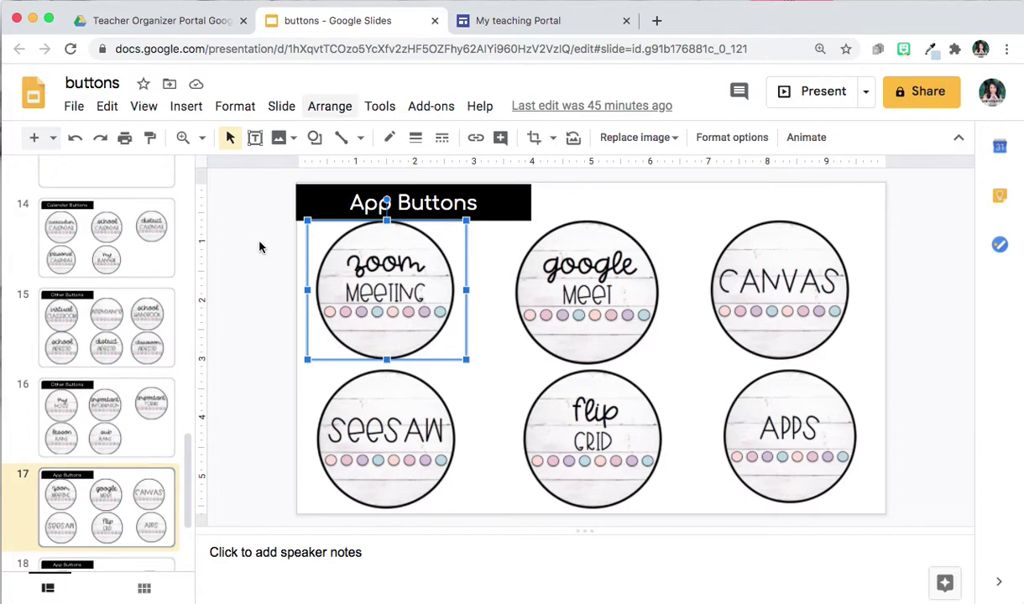
Paste the Seesaw button image from the slide deck onto the Apps page.
left_click(579, 267)
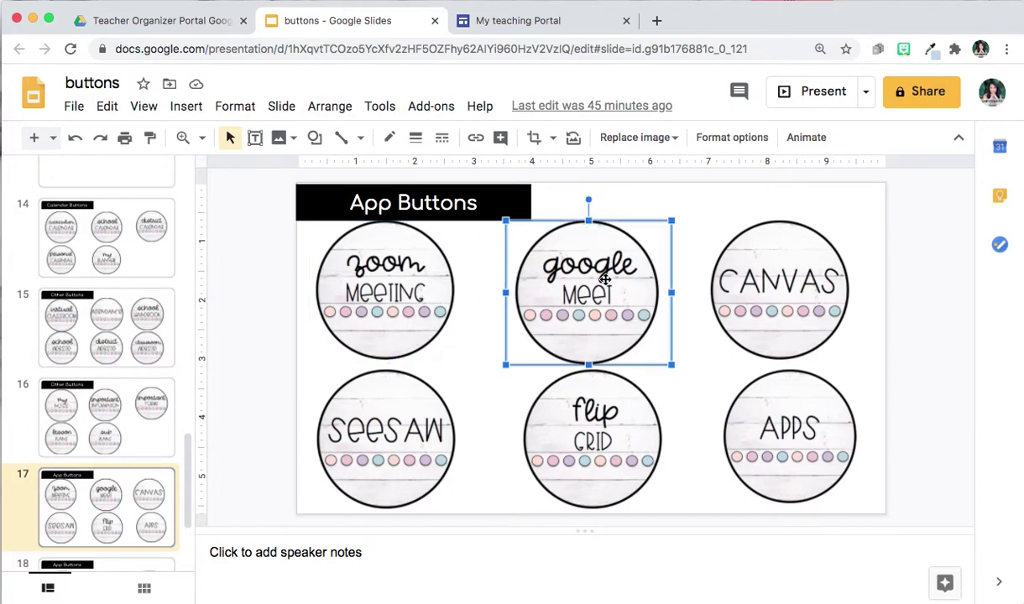
left_click(772, 282)
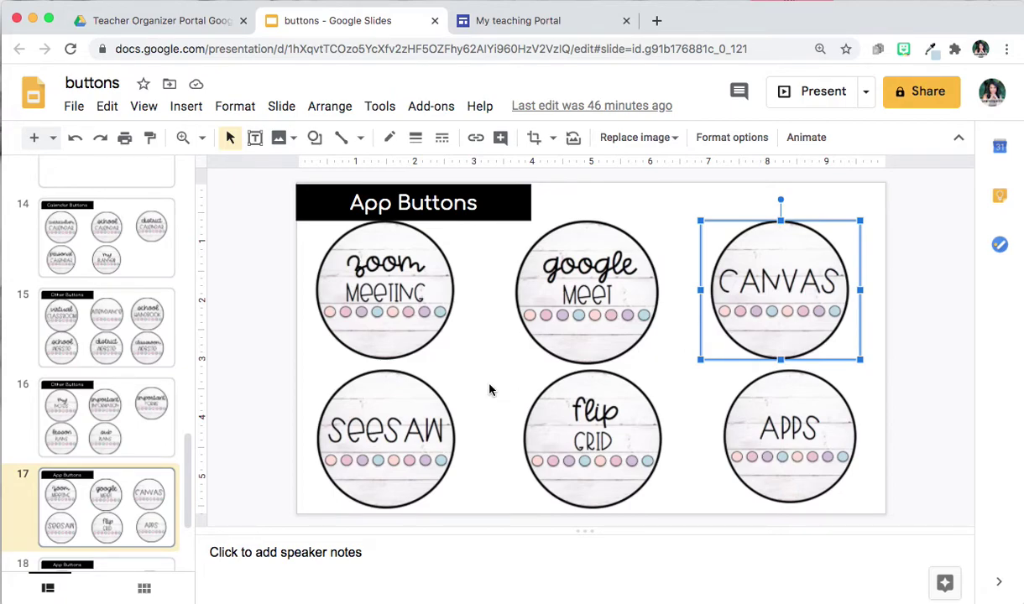
left_click(425, 417)
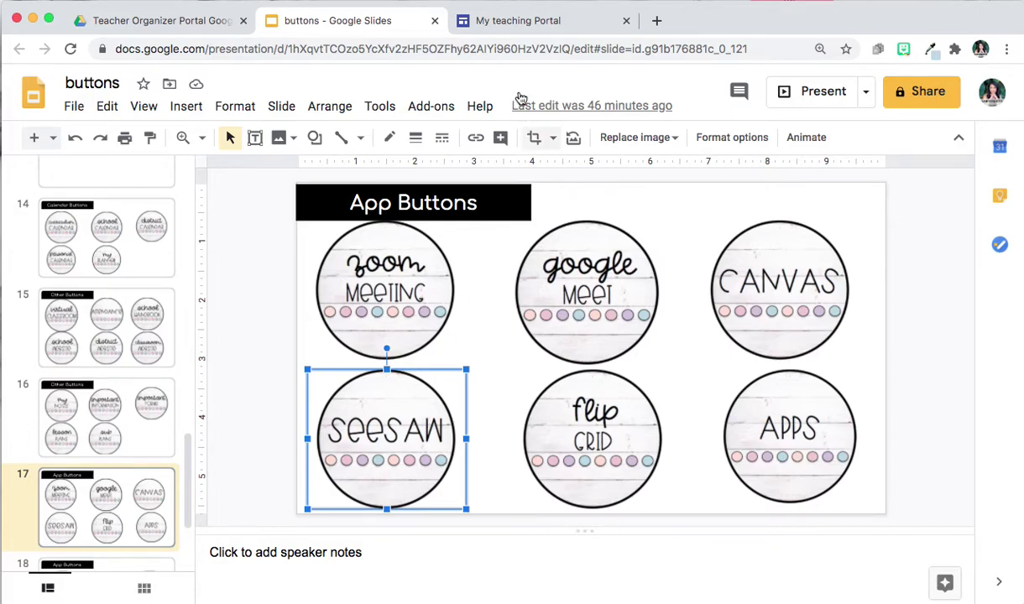
left_click(493, 24)
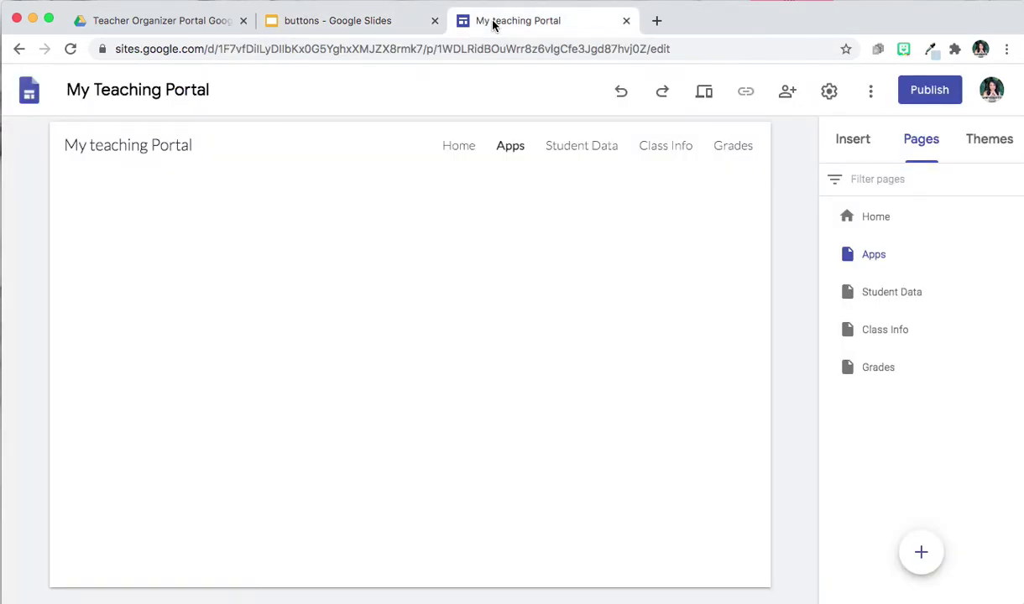
key("ctrl+v")
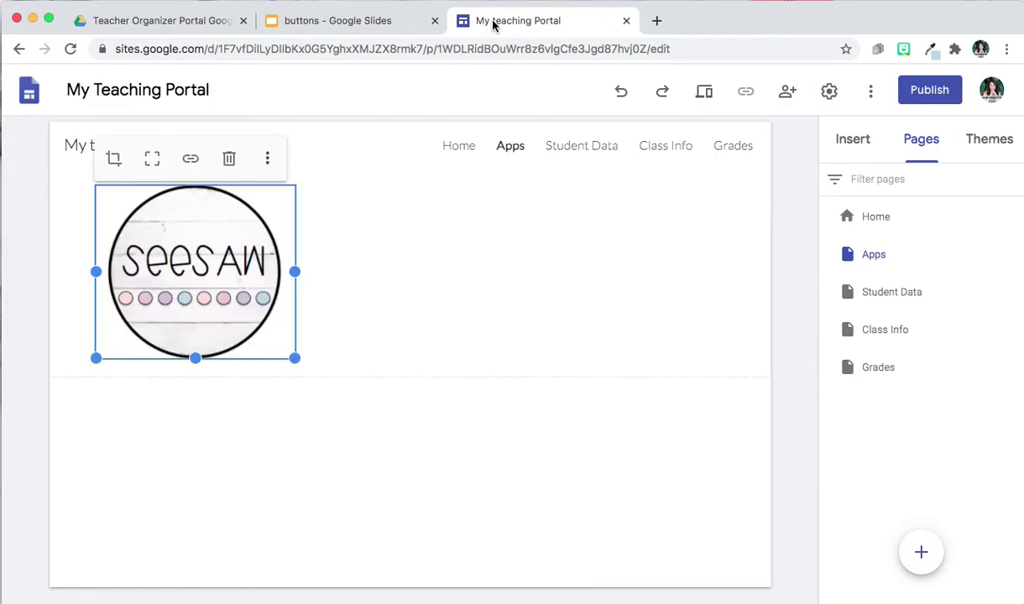
Paste the Flip Grid button and arrange it left of Seesaw in the top row.
left_click(338, 13)
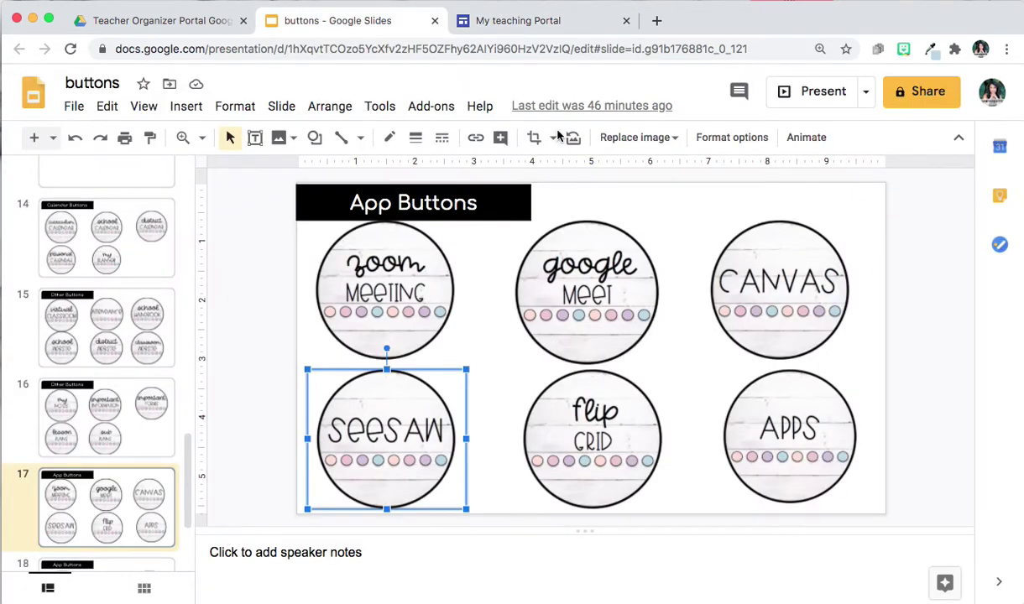
left_click(577, 439)
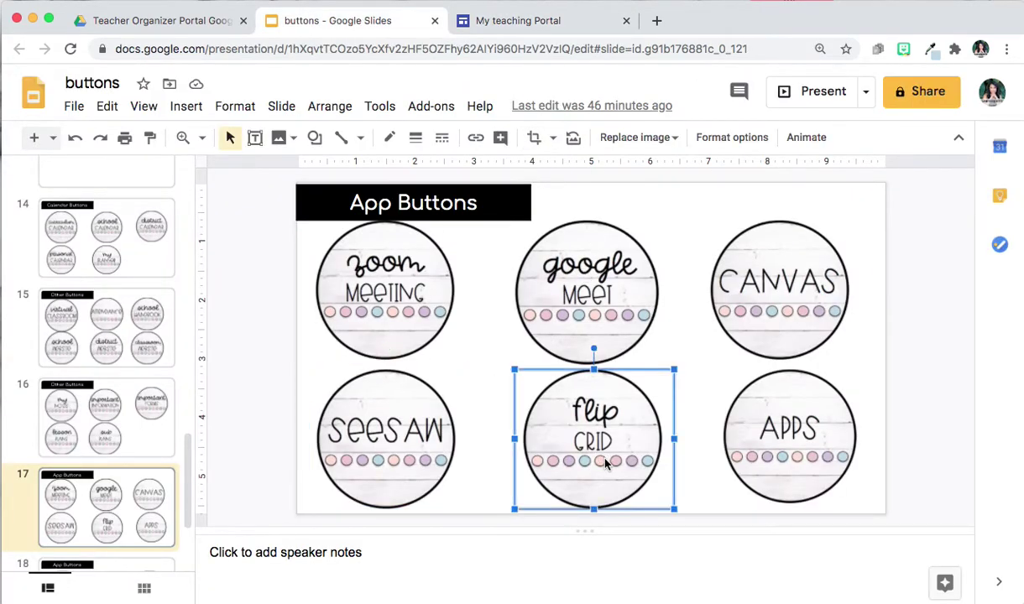
left_click(516, 21)
key("ctrl+v")
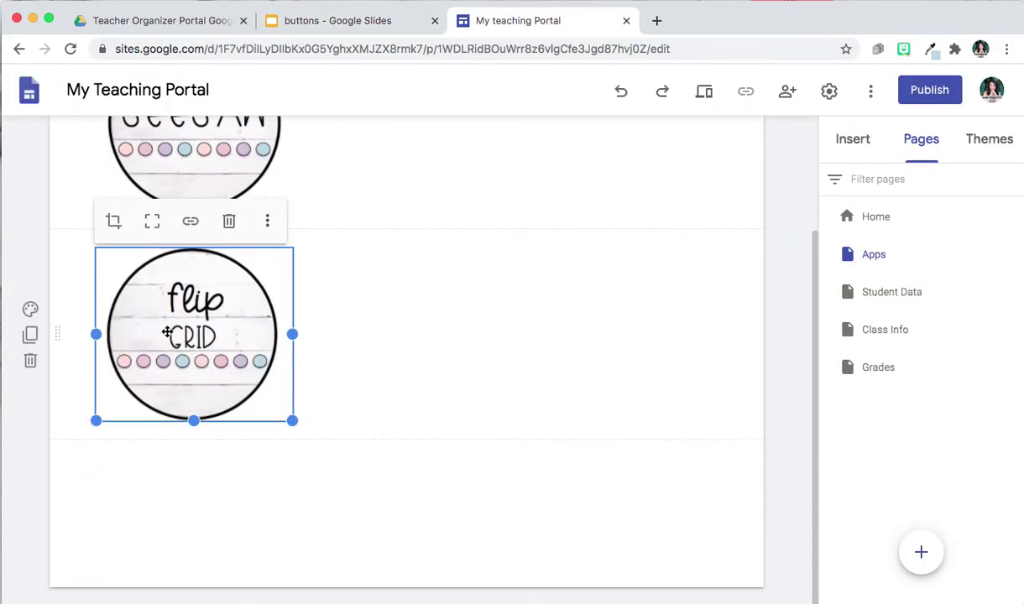
mouse_move(176, 325)
left_mouse_down()
mouse_move(369, 227)
mouse_move(355, 137)
left_mouse_up()
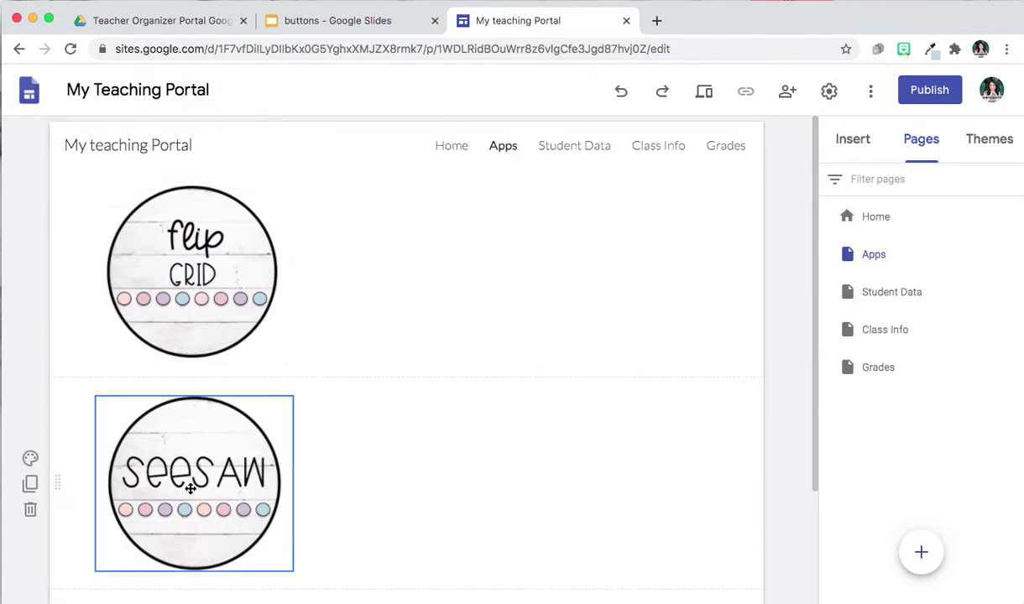
mouse_move(178, 466)
left_mouse_down()
mouse_move(364, 291)
mouse_move(365, 274)
left_mouse_up()
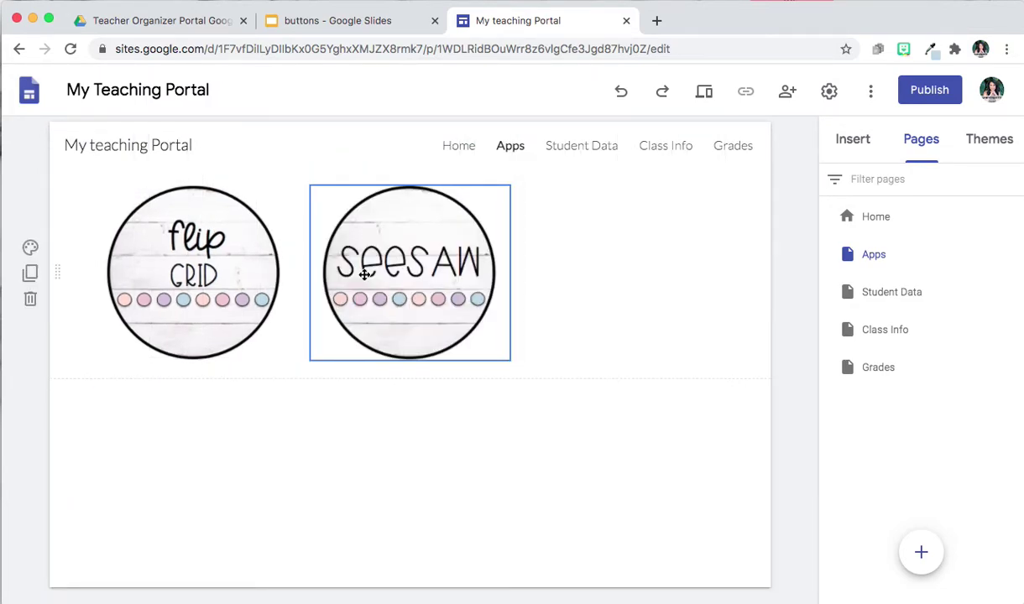
Paste the Accelerated Reader button from slide 18 and place it beside Seesaw.
left_click(324, 25)
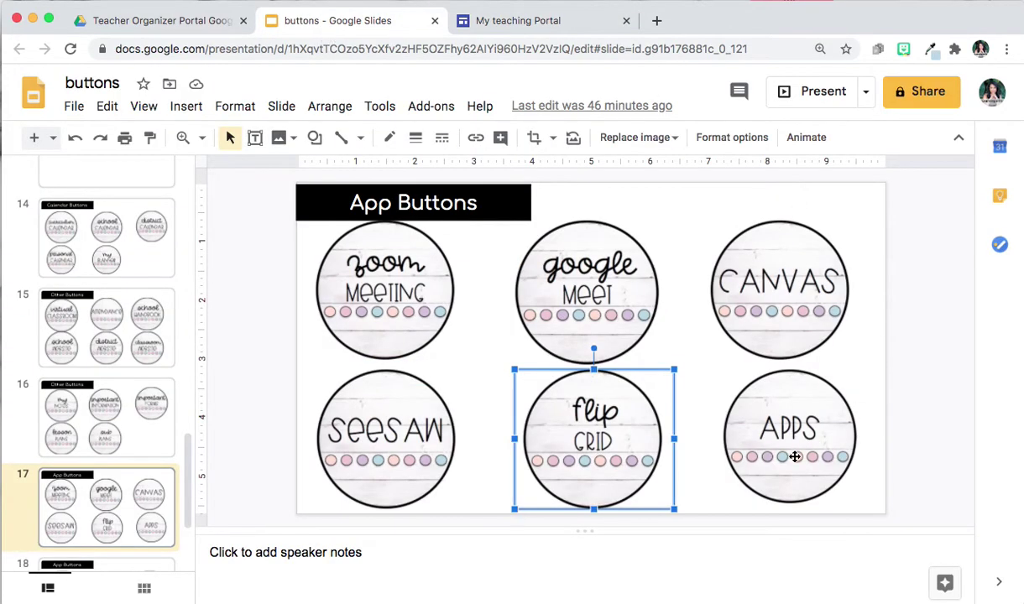
scroll(159, 512, "down", 1)
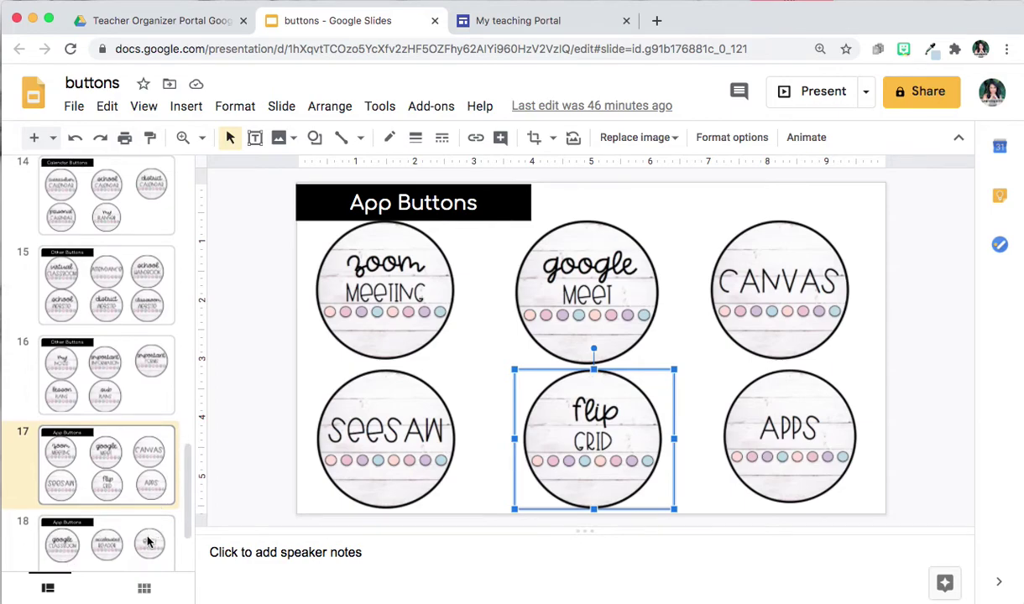
left_click(145, 522)
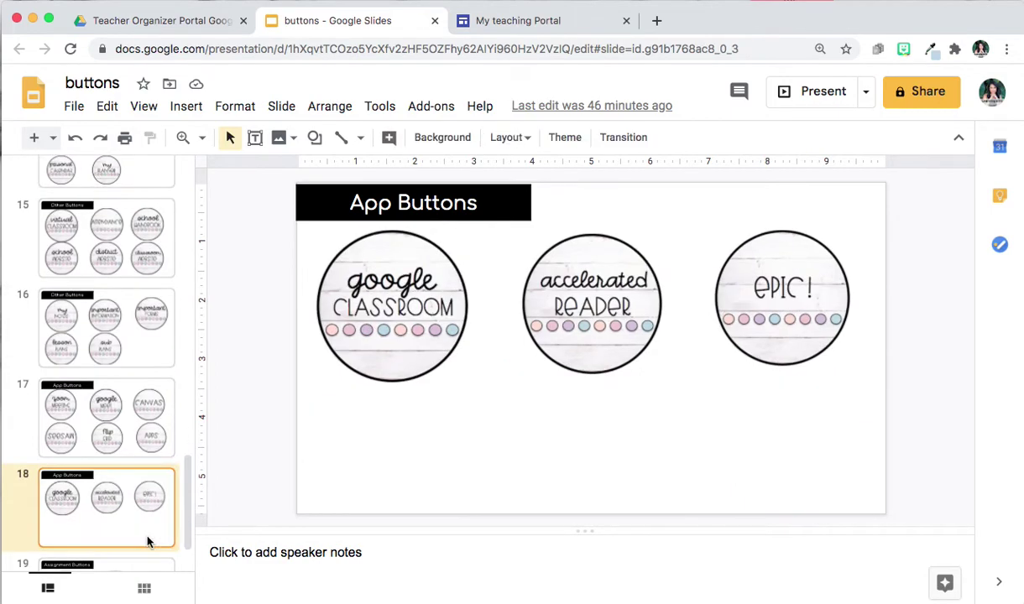
left_click(537, 311)
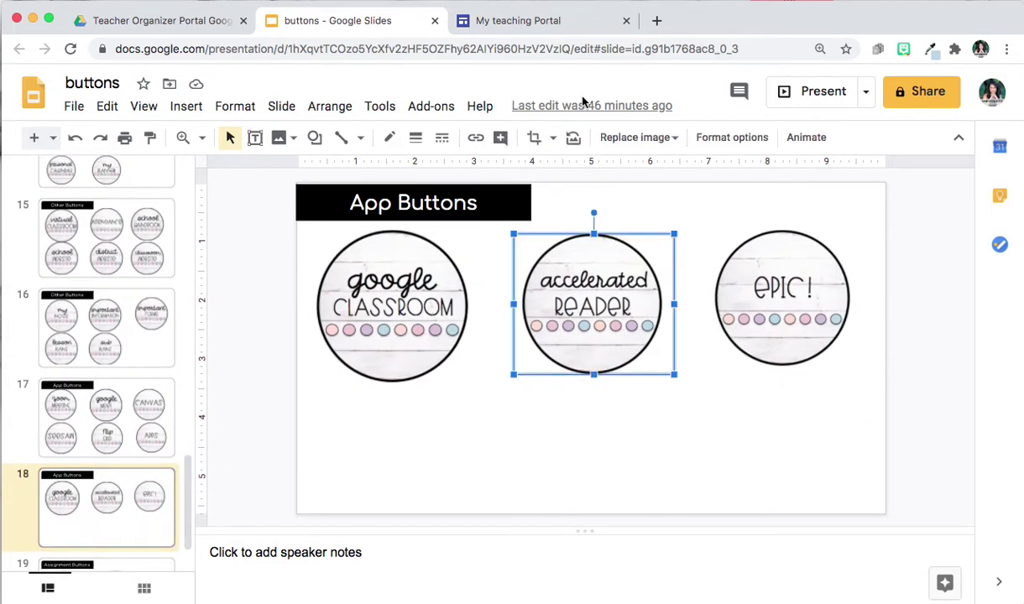
left_click(546, 23)
key("ctrl+v")
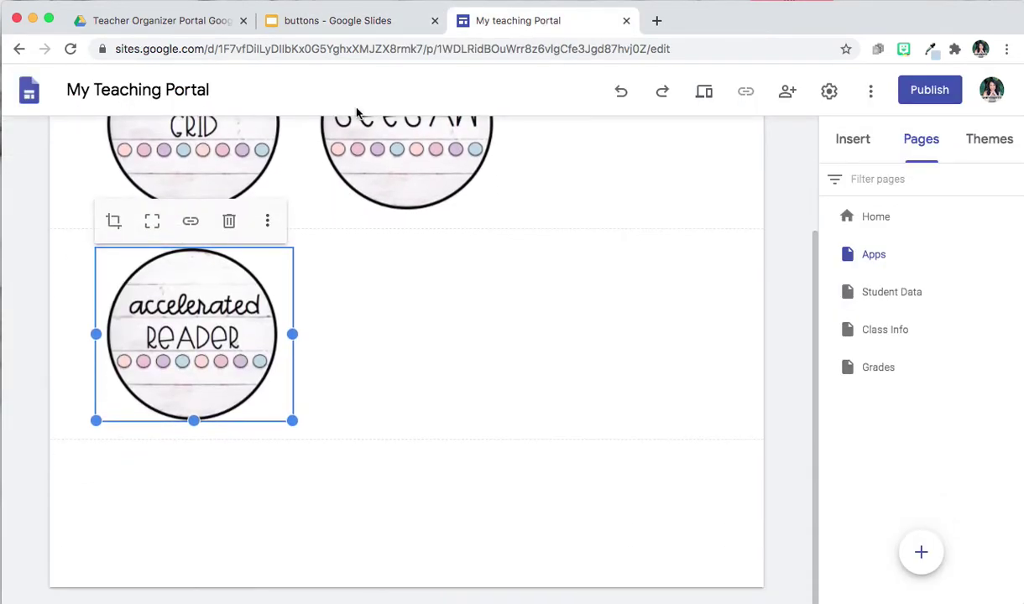
left_click_drag(209, 285, 597, 151)
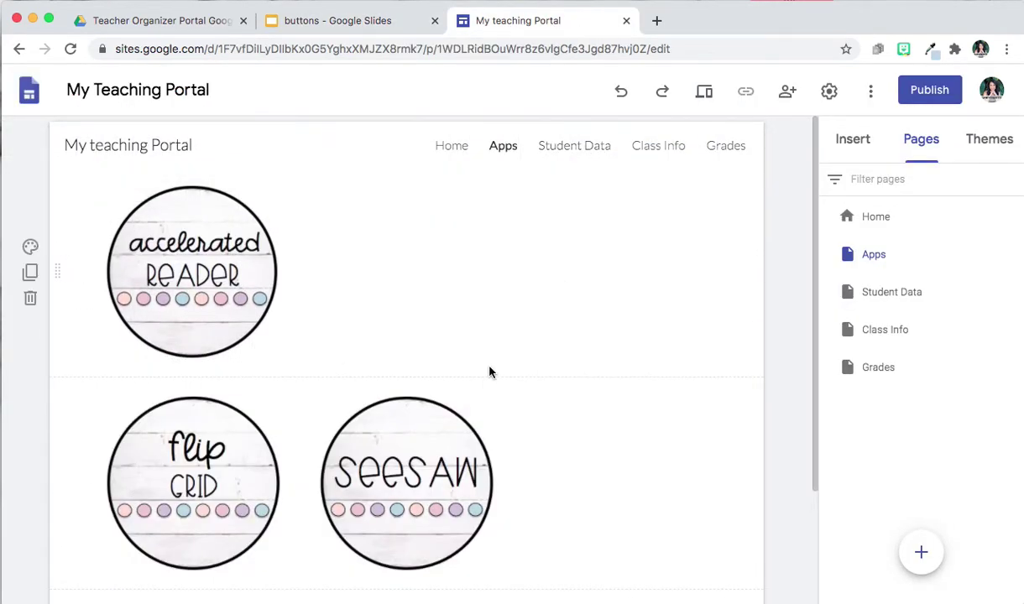
left_click_drag(160, 310, 543, 403)
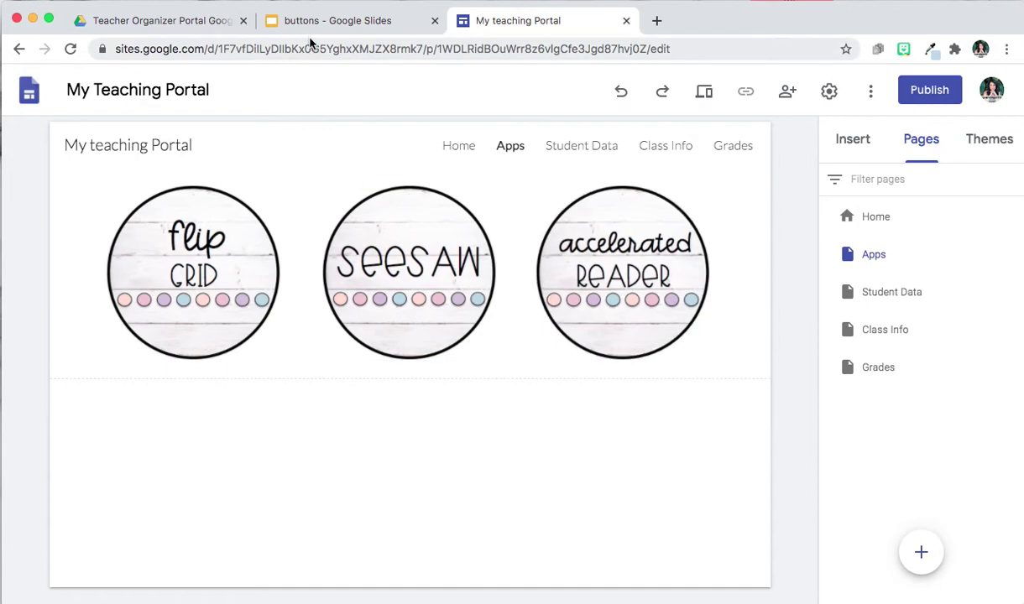
Paste the EPIC! button image into a new row below.
left_click(295, 30)
left_click(759, 309)
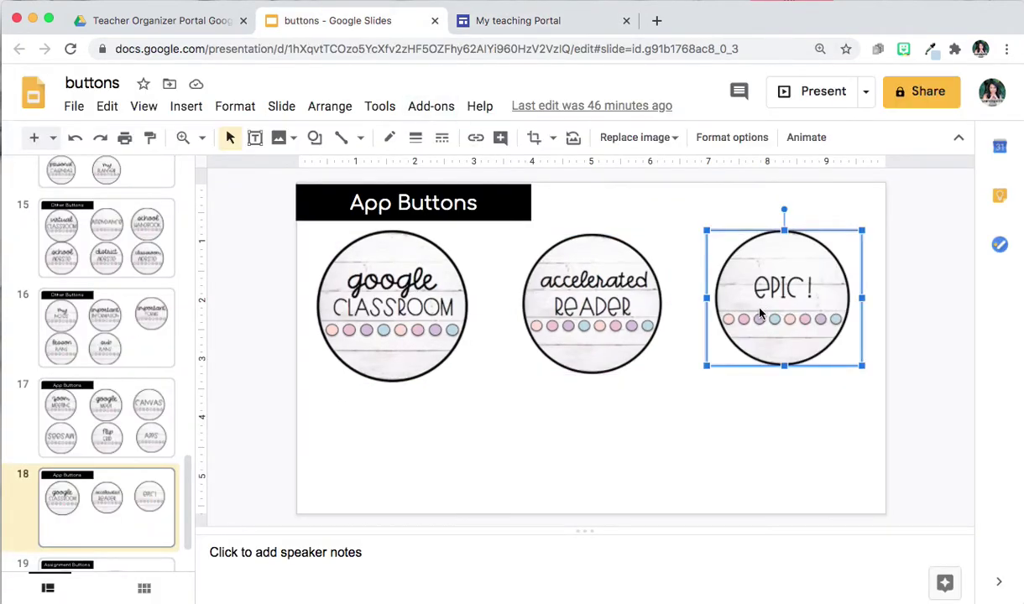
left_click(541, 21)
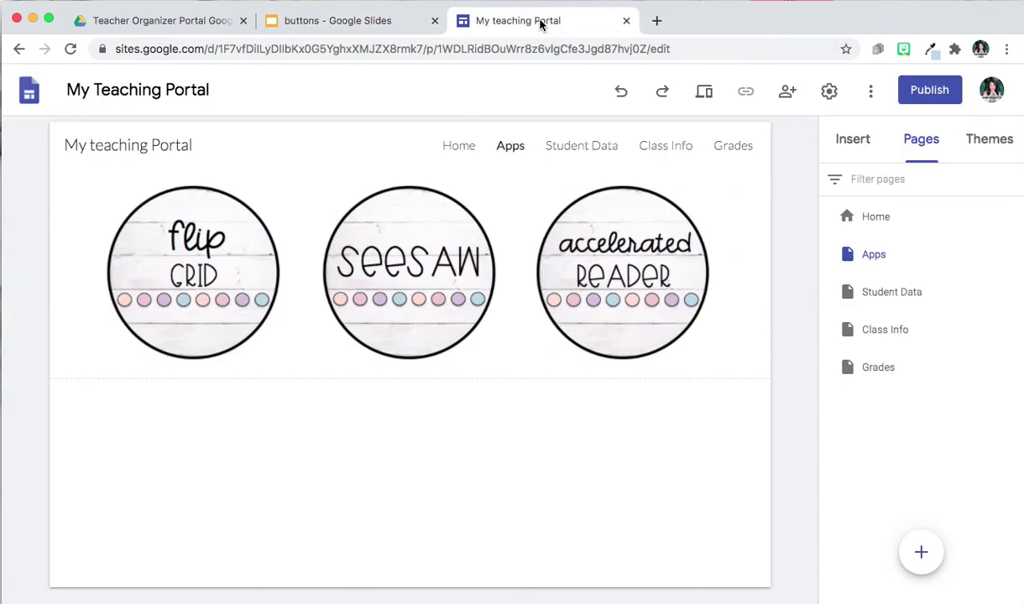
key("ctrl+v")
left_click(684, 502)
scroll(684, 502, "up", 4)
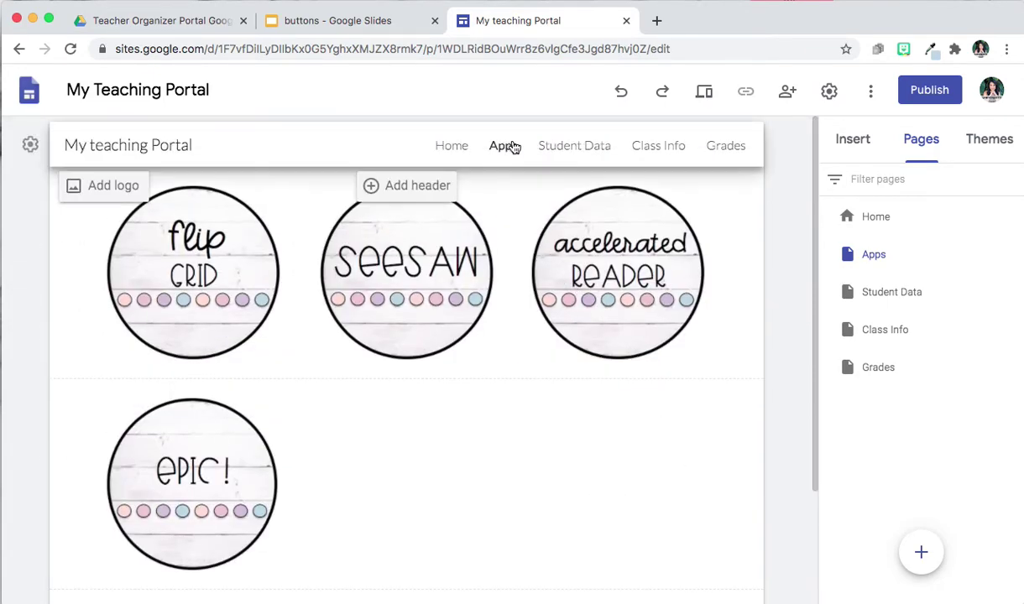
Paste the student DATA button from the Data Buttons slide onto the Student Data page.
left_click(577, 147)
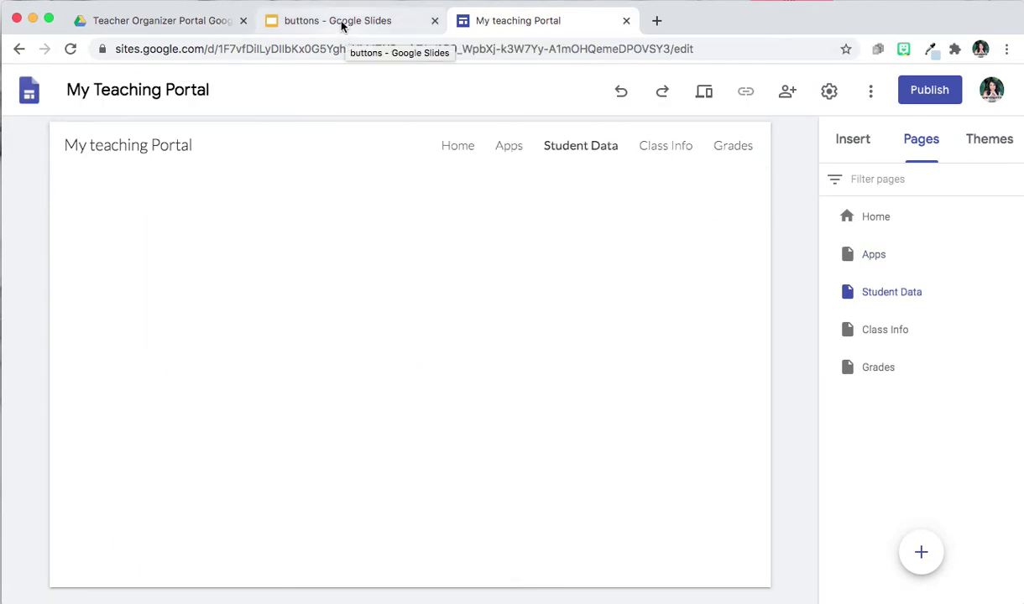
left_click(342, 26)
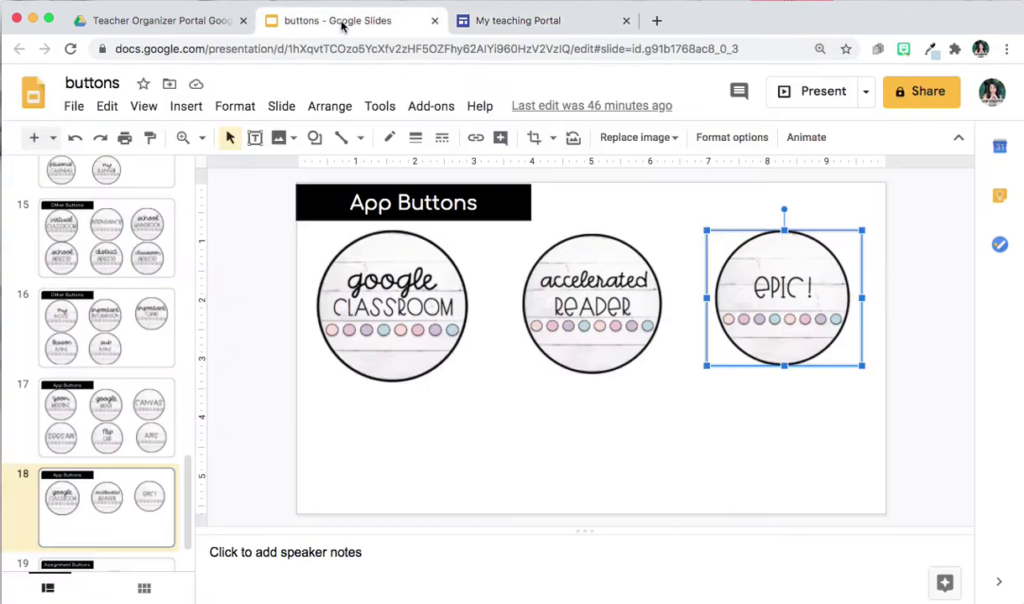
scroll(137, 228, "up", 3)
left_click(136, 231)
key("Up")
key("Up")
key("Up")
key("Up")
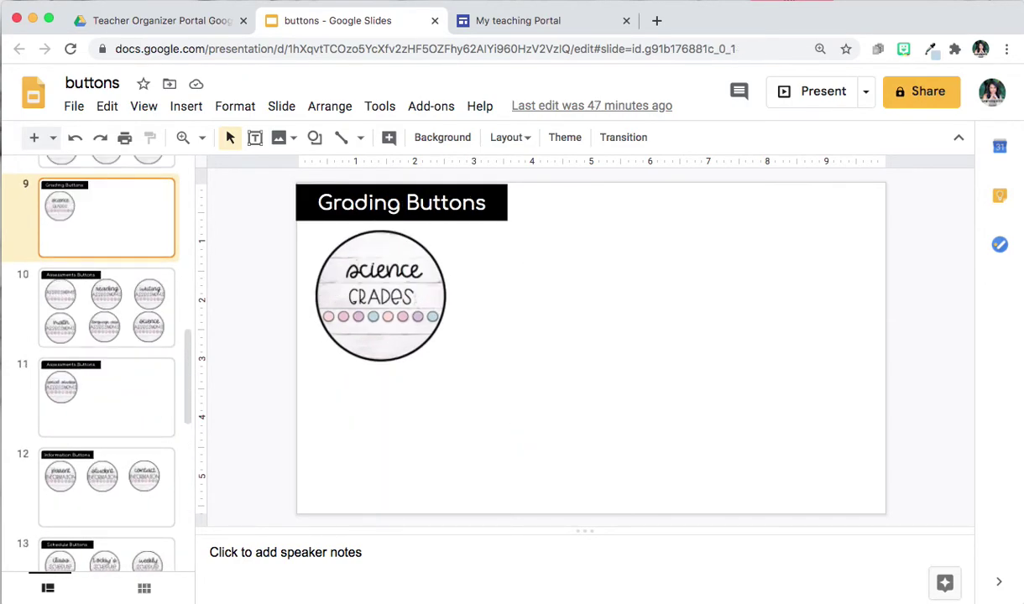
key("Up")
key("Up")
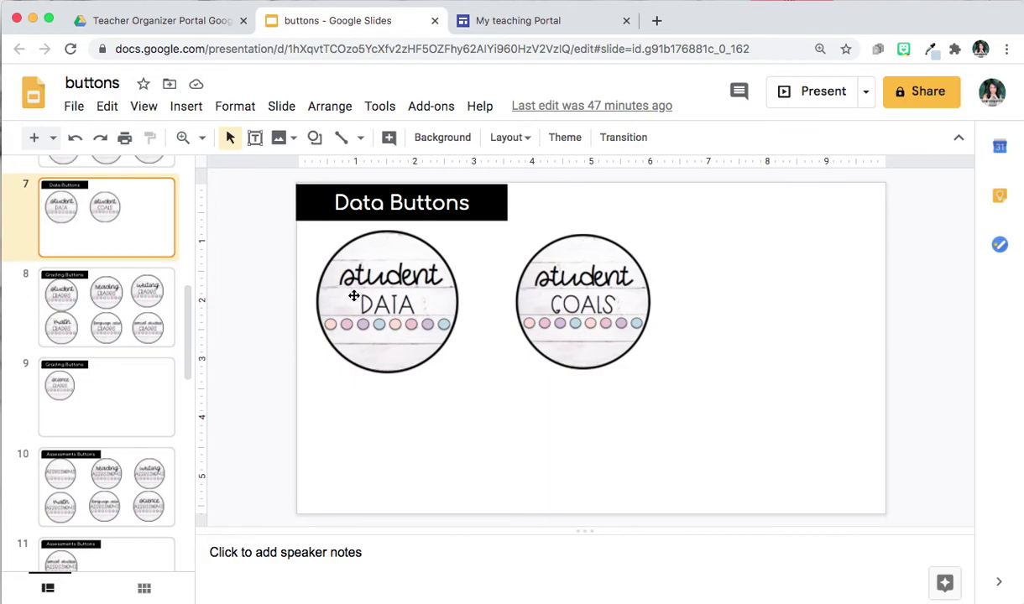
left_click(339, 295)
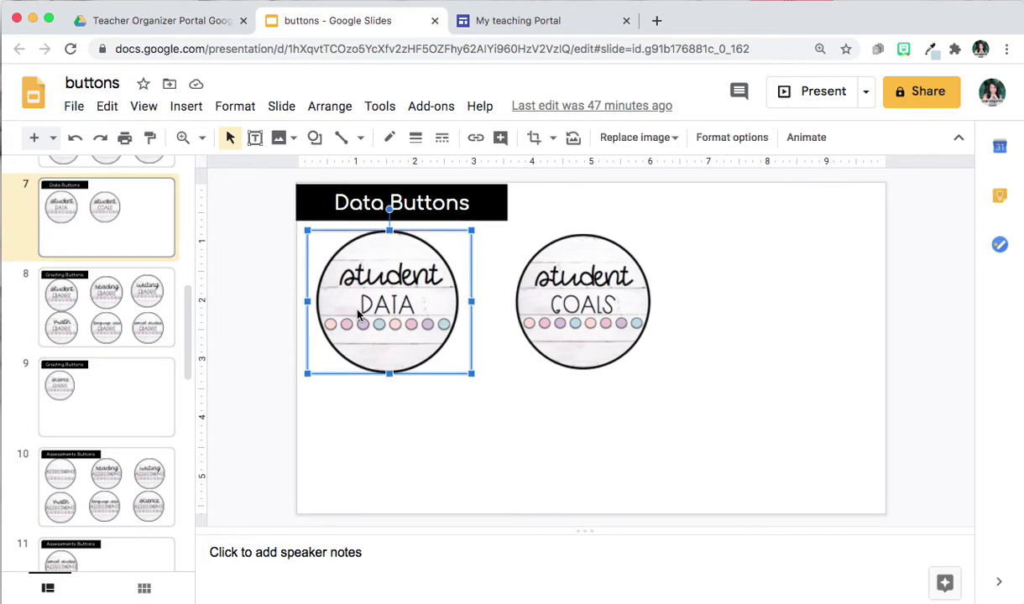
left_click(545, 20)
key("ctrl+v")
Copy the student GOALS button and paste it onto the Student Data page.
left_click(391, 18)
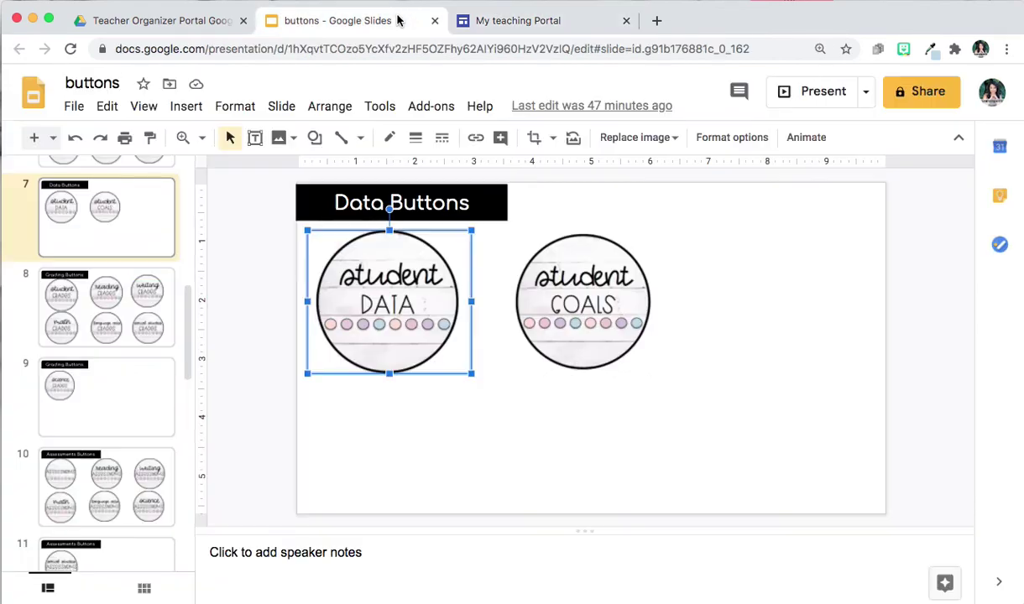
left_click(617, 322)
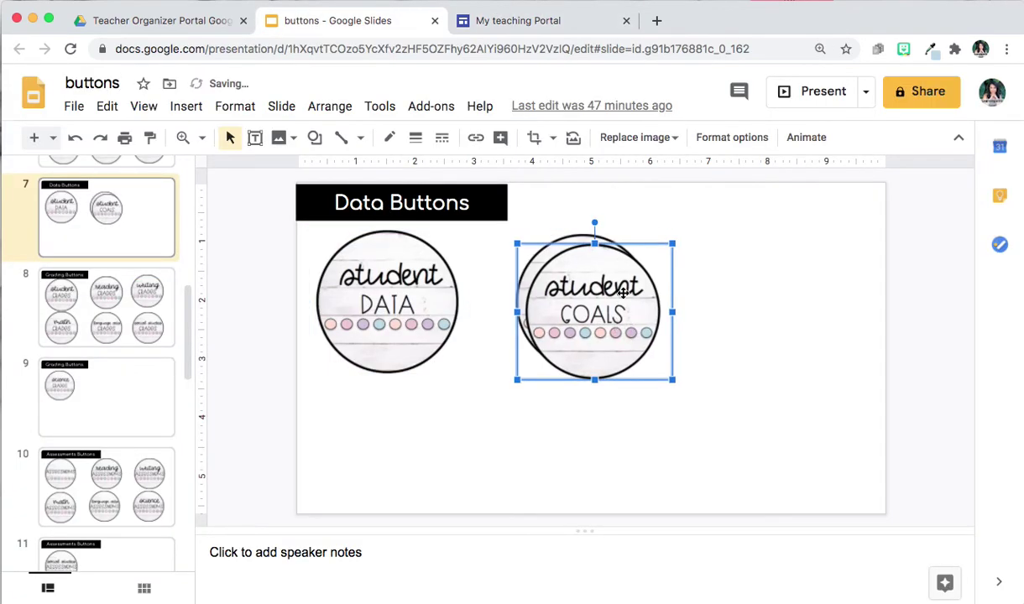
key("Escape")
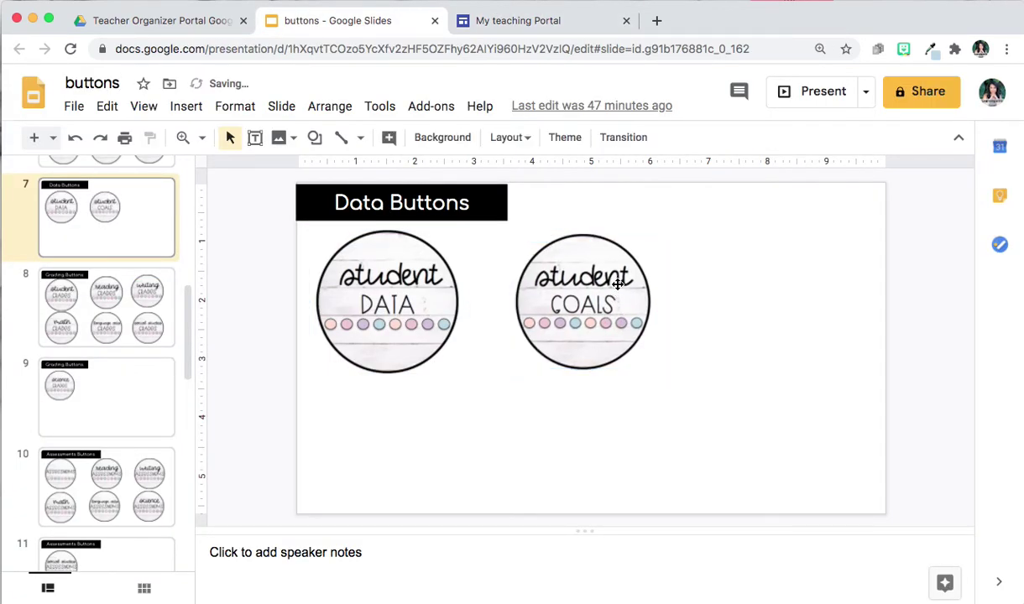
left_click(588, 256)
key("ctrl+c")
left_click(530, 21)
key("ctrl+v")
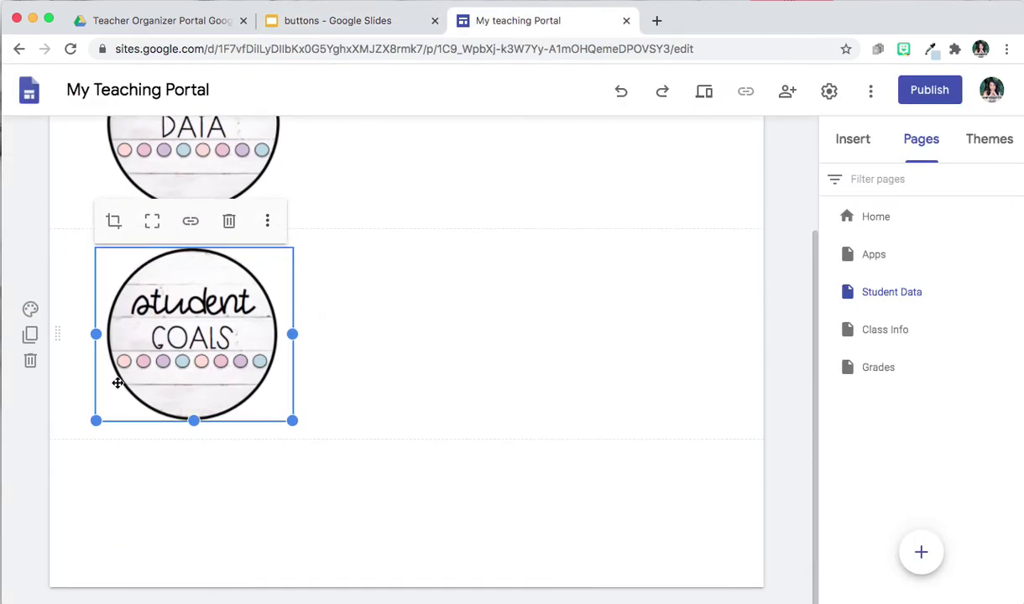
Move GOALS beside DATA, then browse Class Info, Grades and Home, ending on Apps.
left_click_drag(114, 380, 384, 224)
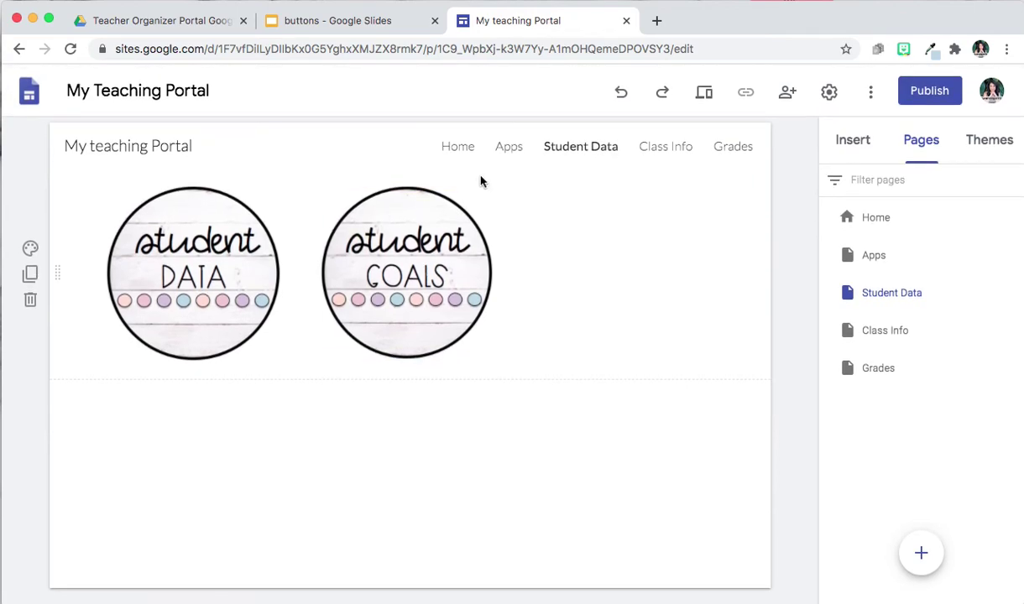
left_click(661, 156)
left_click(731, 152)
left_click(659, 148)
left_click(458, 147)
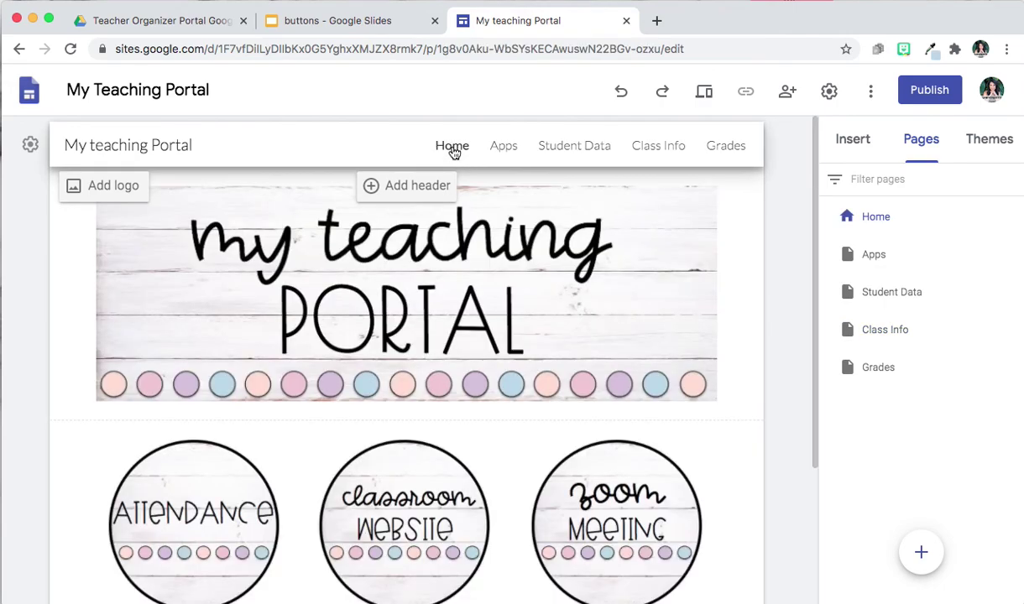
left_click(513, 145)
left_click(548, 149)
left_click(514, 147)
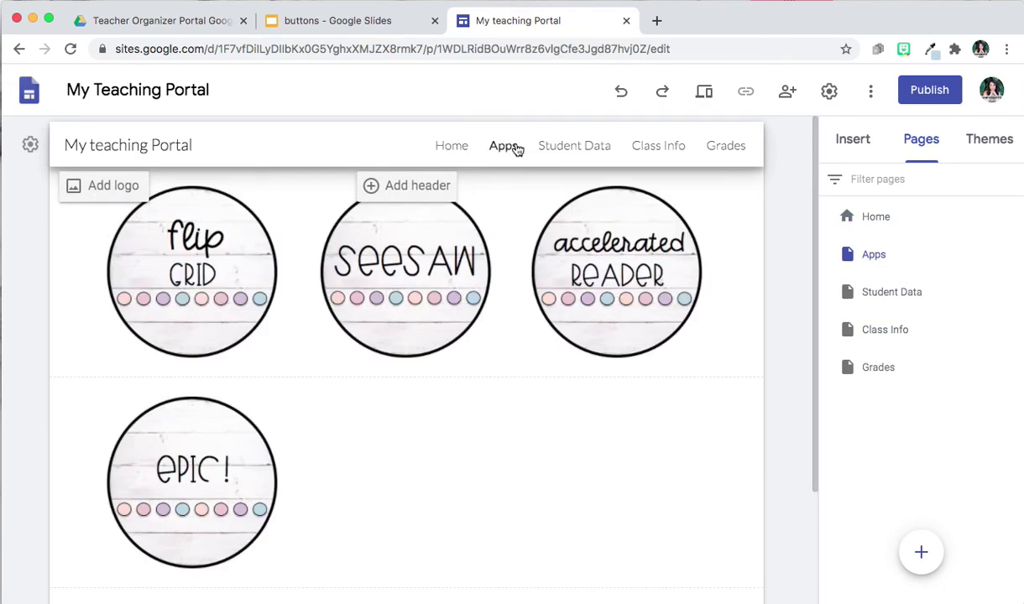